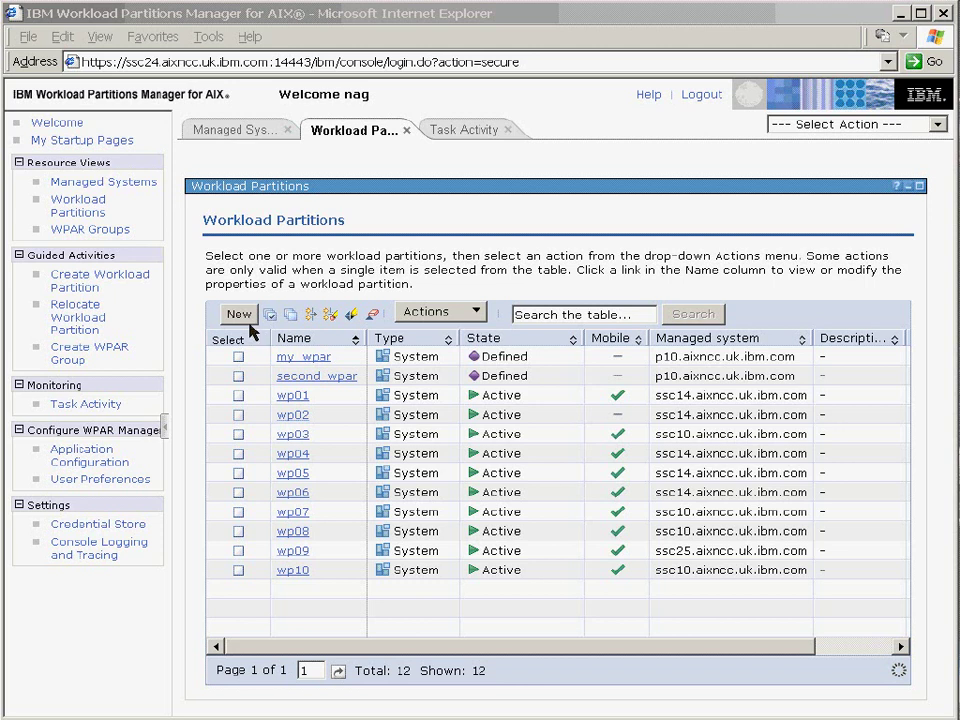
Start a new workload partition named wp13 with hostname wp13.aixncc.uk.ibm.com.
left_click(239, 316)
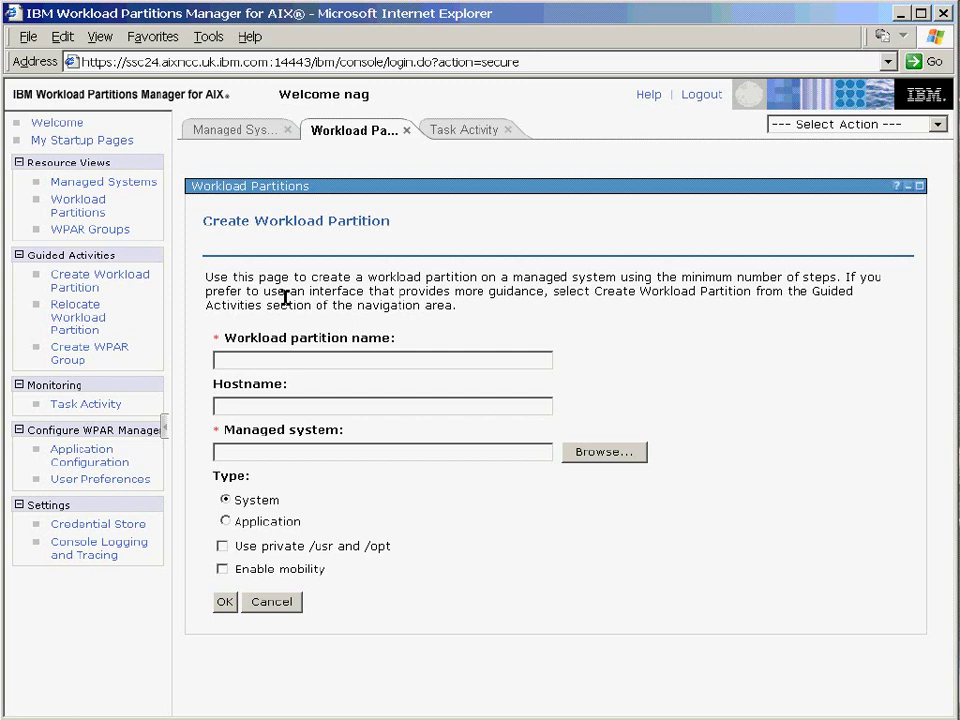
left_click(280, 360)
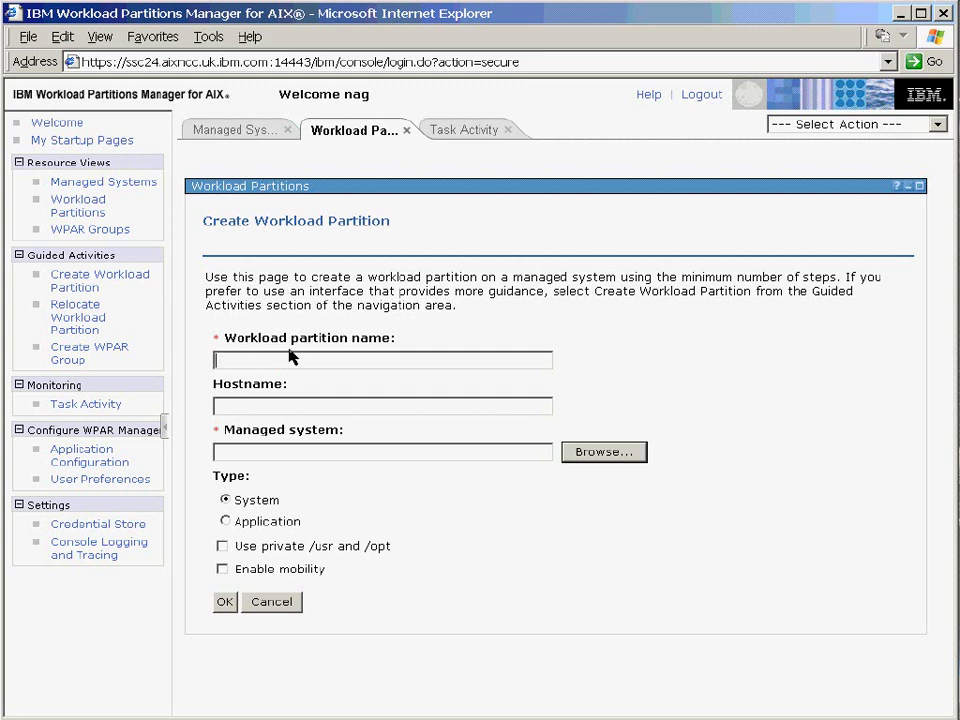
type("wp13")
left_click(249, 405)
type("wp13.aixncc.uk.ibm.")
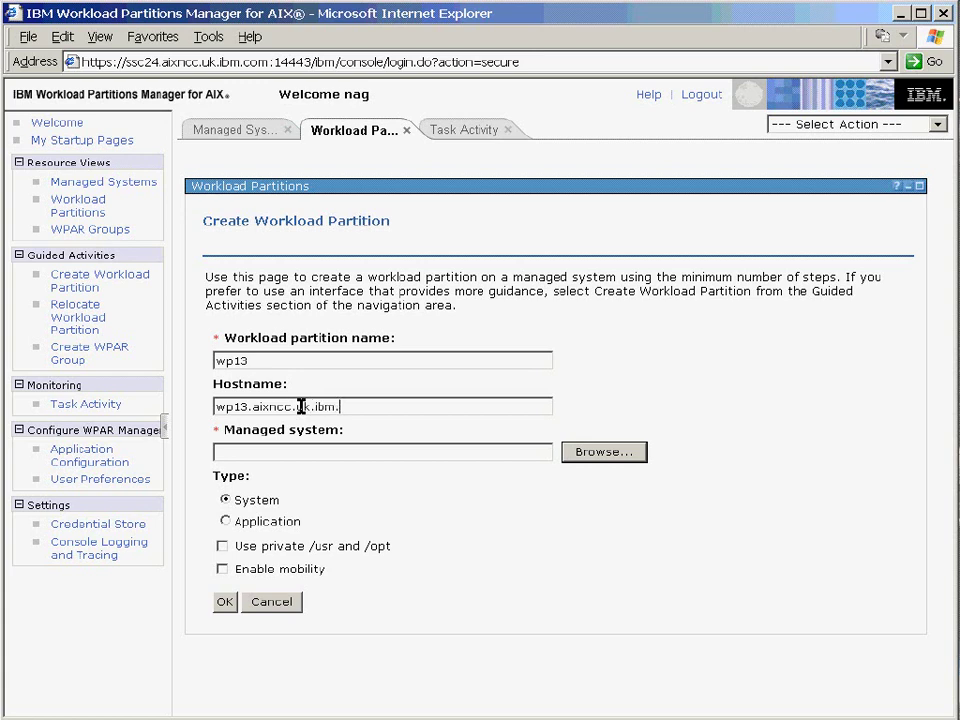
type("com")
Pick managed system ssc25.aixncc.uk.ibm.com and keep the partition type as System after trying Application.
left_click(272, 450)
type("ssc")
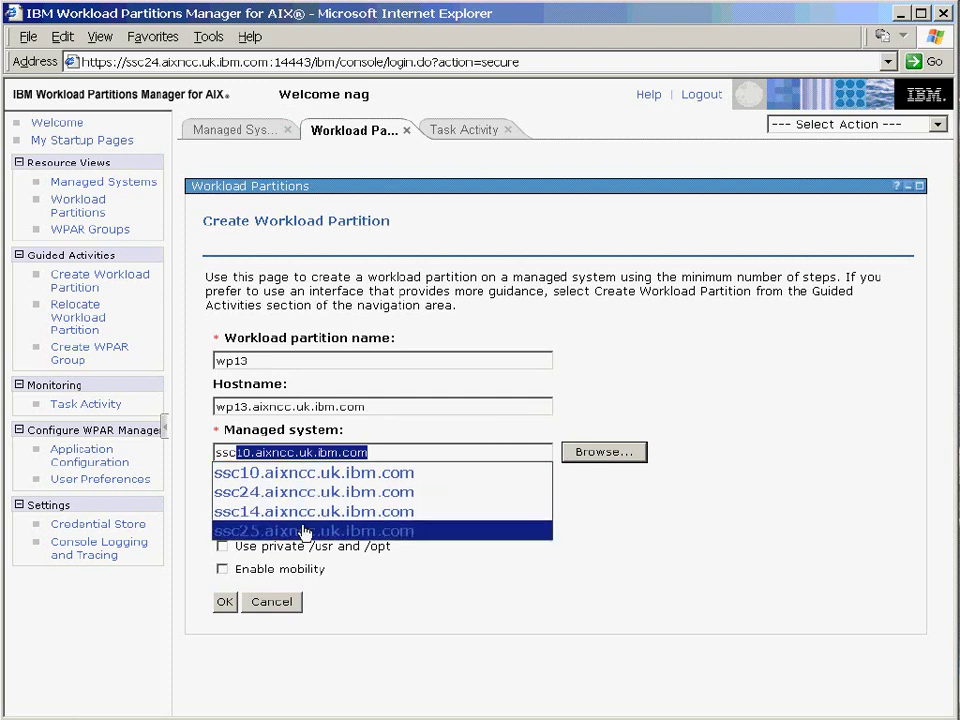
left_click(305, 531)
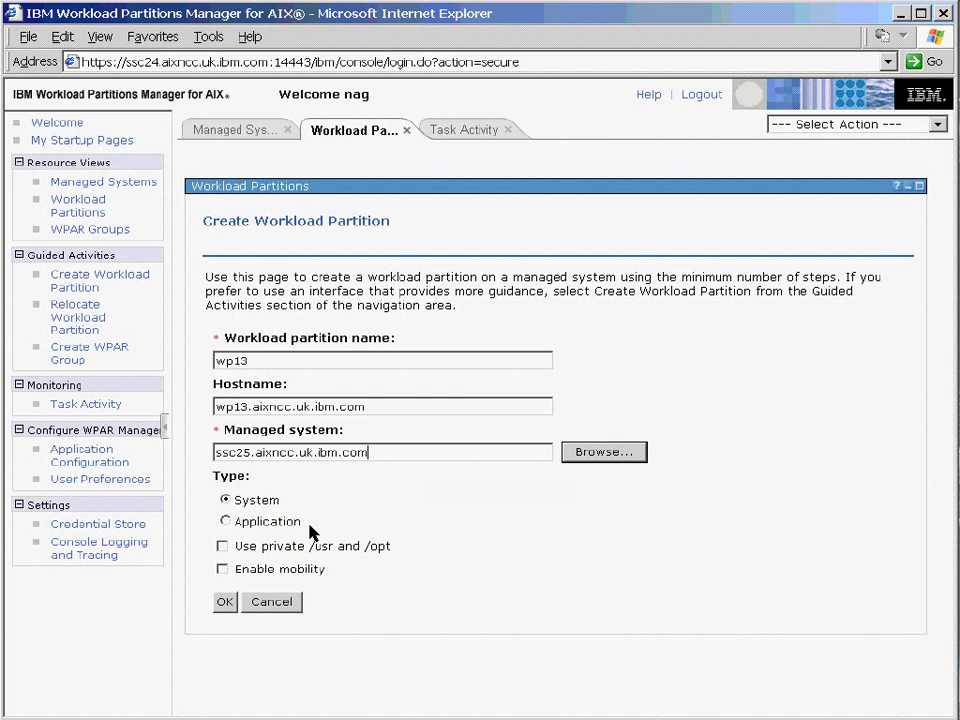
left_click(226, 521)
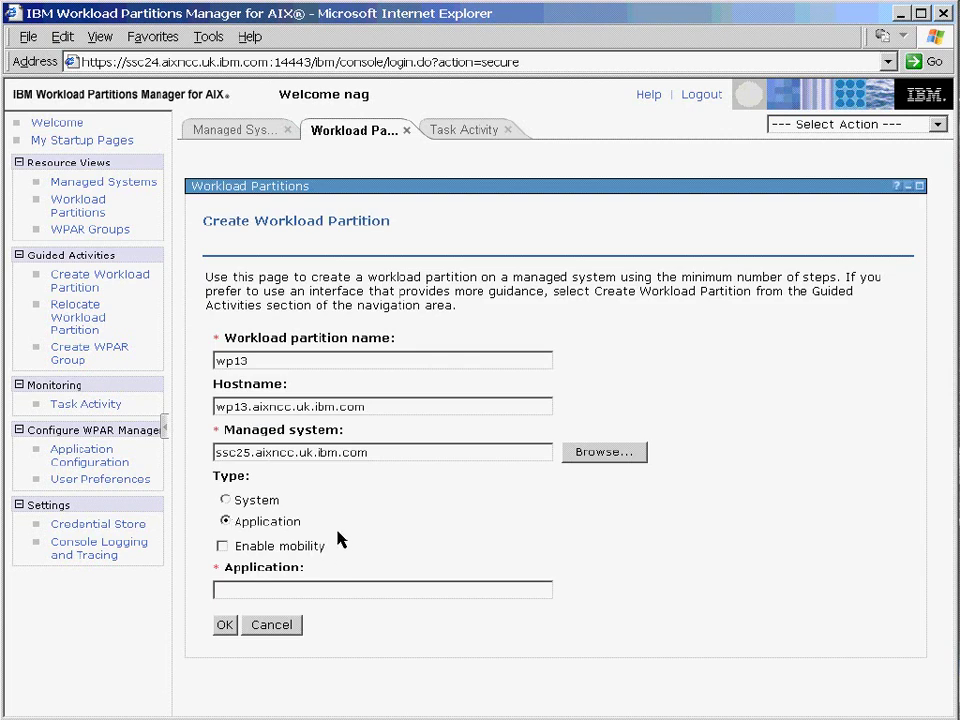
left_click(318, 591)
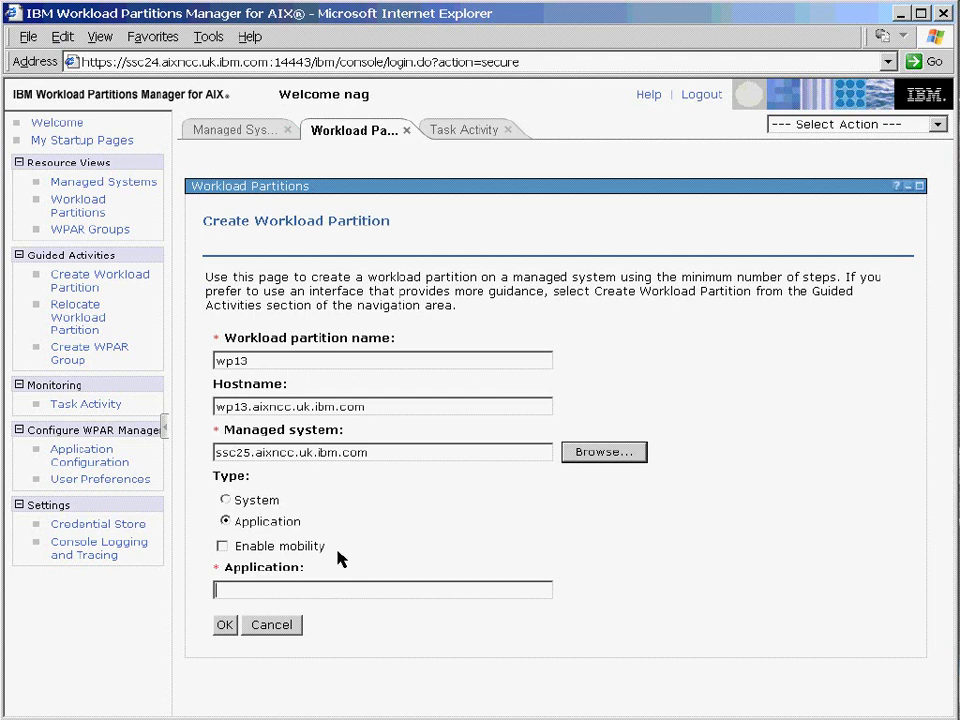
left_click(226, 500)
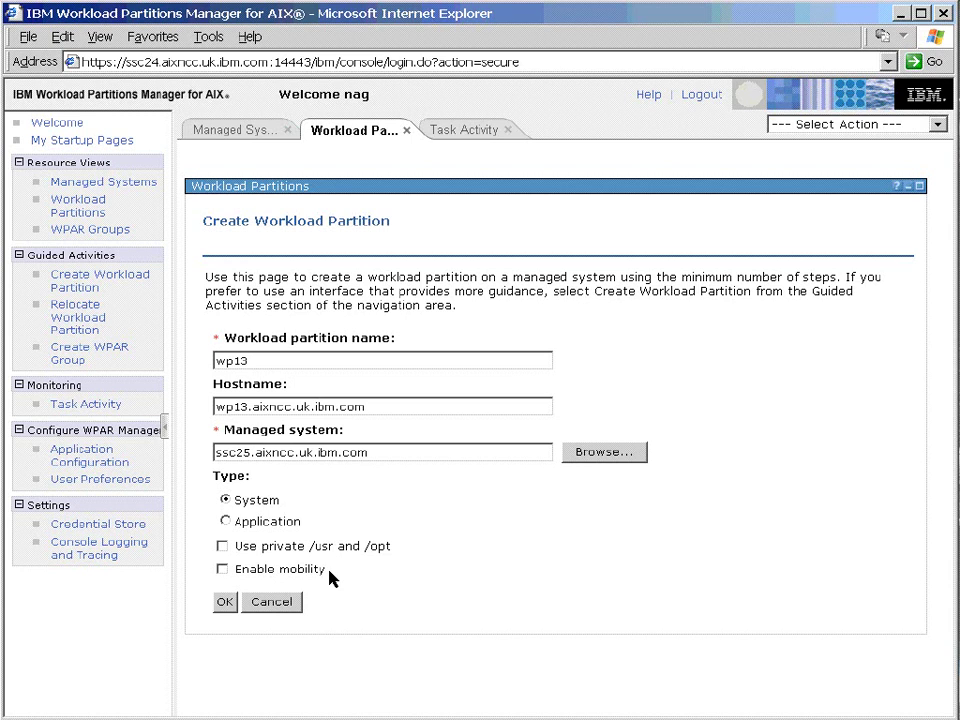
Enable mobility with NFS server ssc10.aixncc.uk.ibm.com and remote directory /nfs/wp13root.
left_click(221, 570)
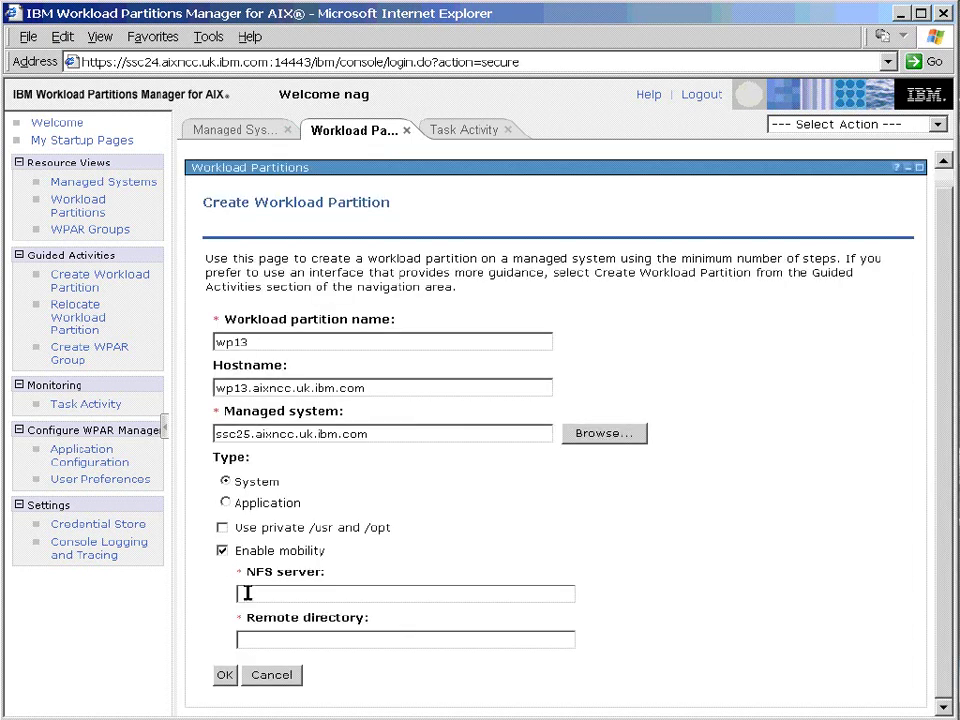
left_click(244, 594)
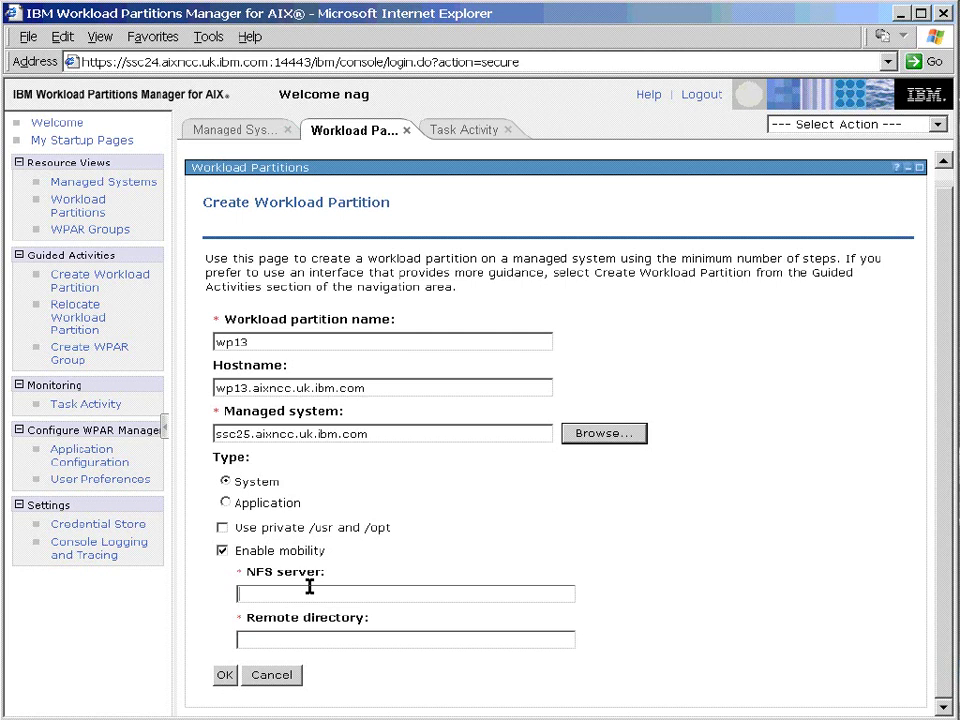
type("ssc10.aixncc.uk.ibm.com")
left_click(290, 643)
type("/")
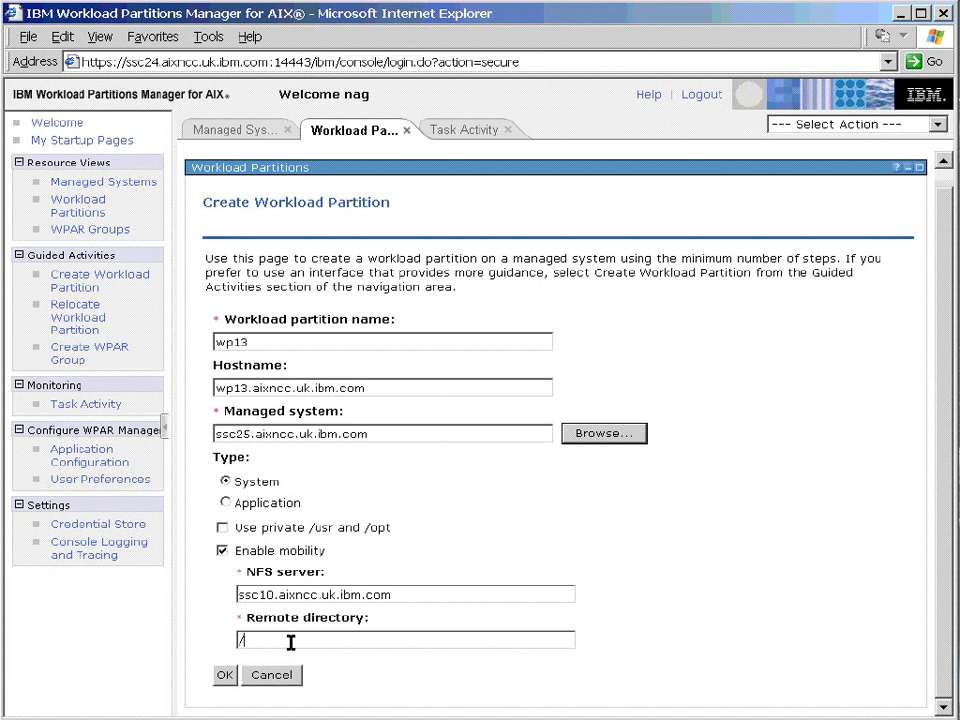
type("nfs/wp13root")
Submit wp13, check the failed deploy task's details, then widen the Task Activity Status column.
left_click(223, 678)
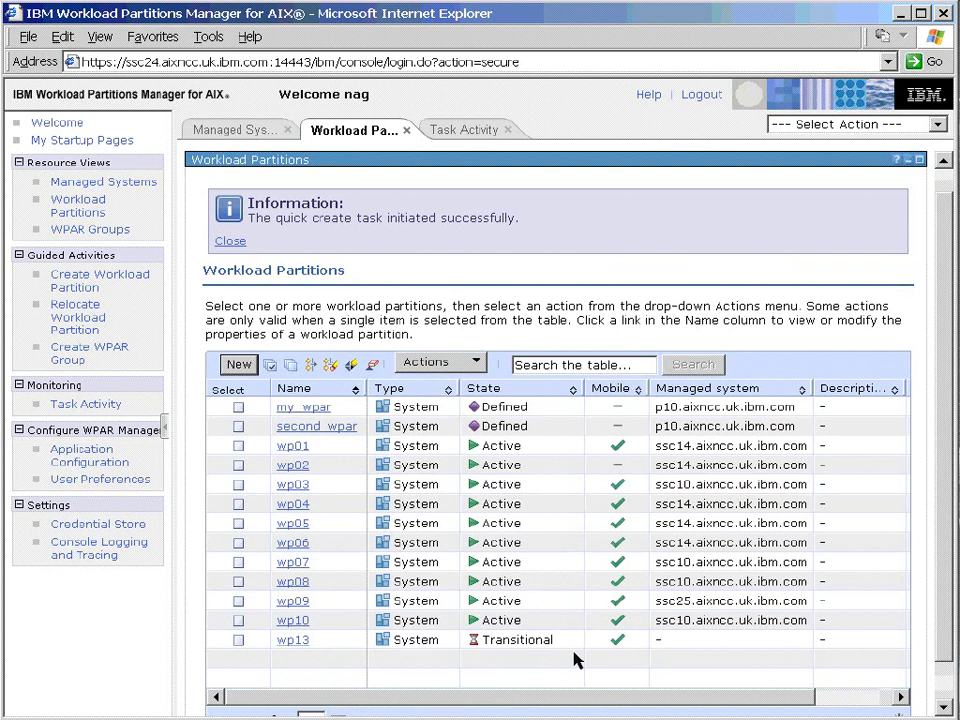
left_click(465, 131)
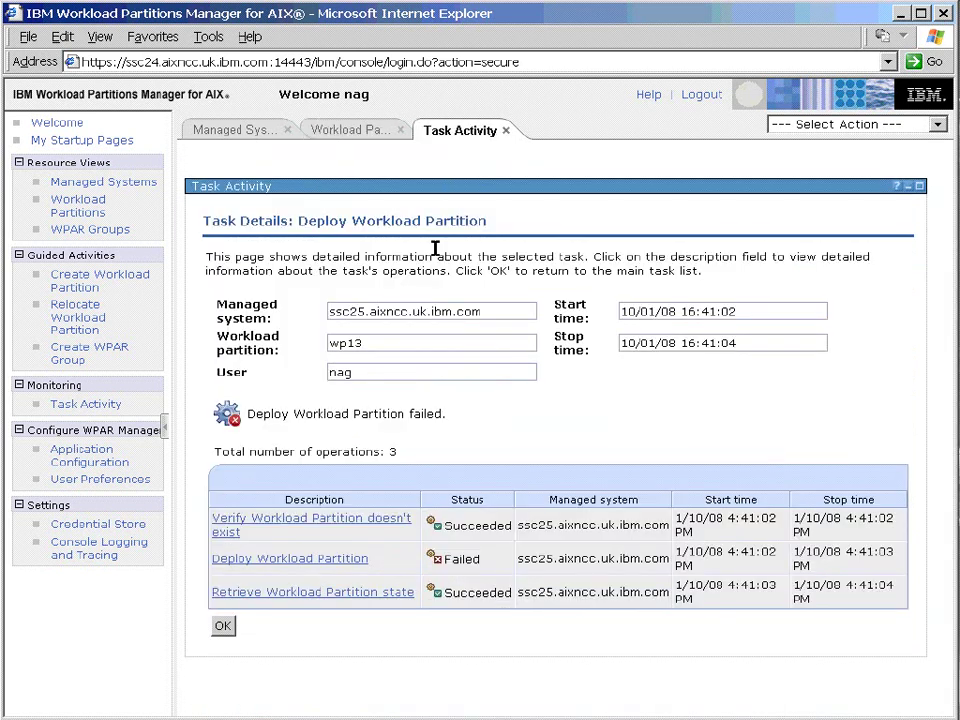
left_click(222, 625)
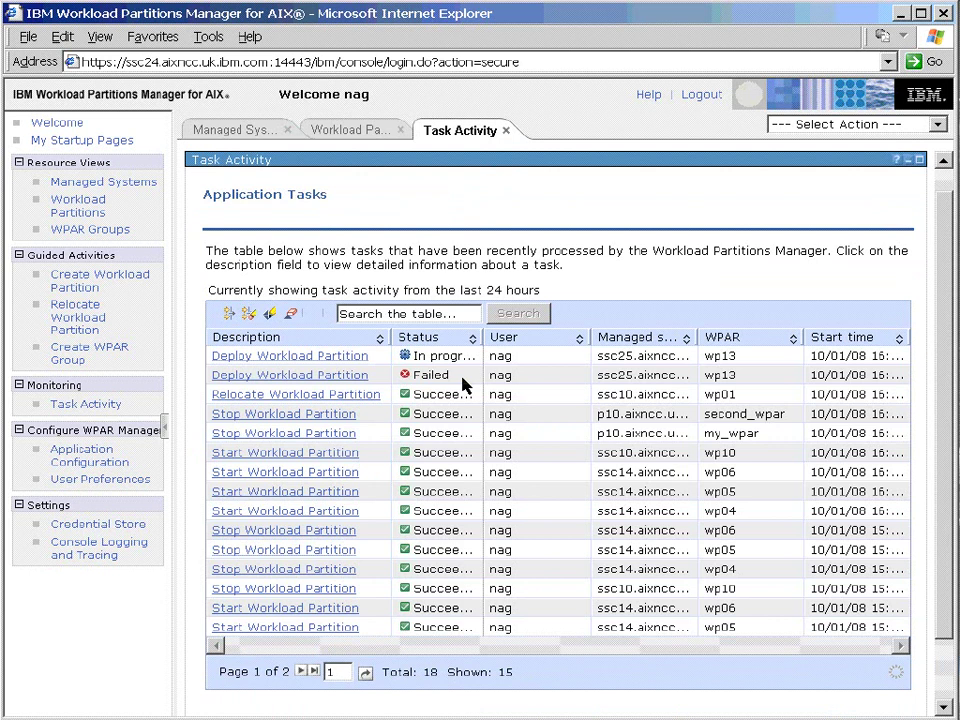
left_click_drag(491, 339, 503, 367)
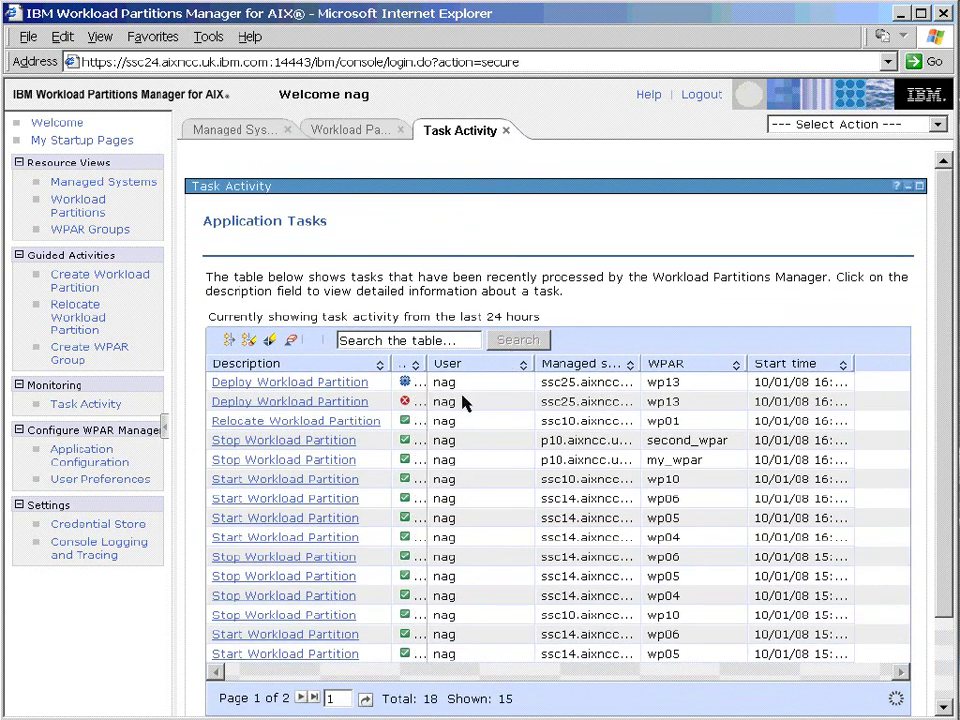
left_click_drag(425, 363, 483, 365)
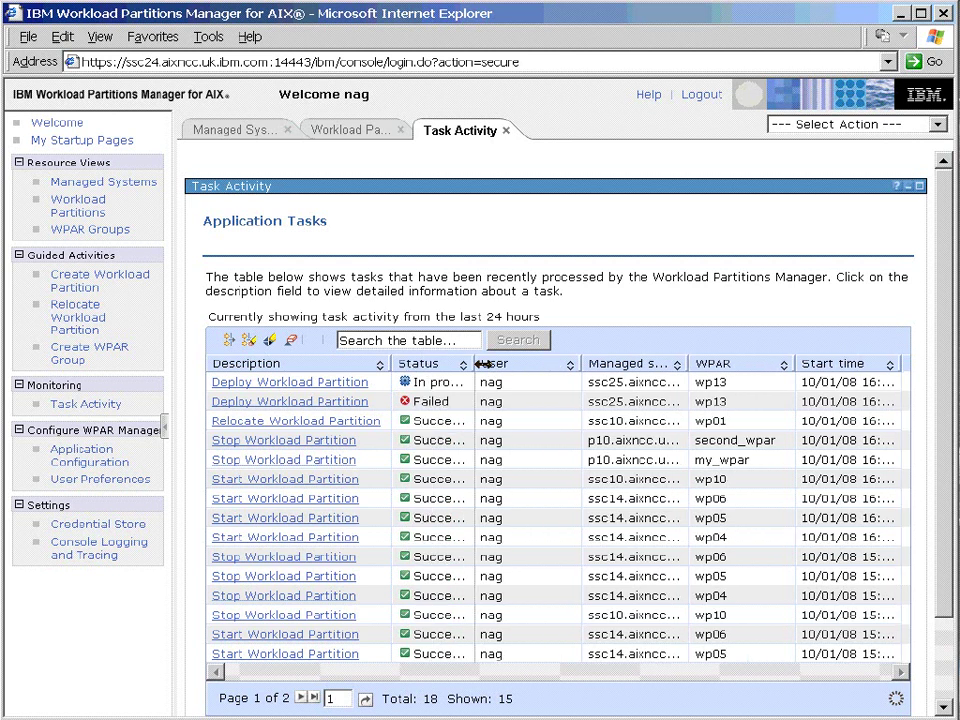
Open the wp13 Deploy Workload Partition task and its operation details with the mkwpar command.
left_click(296, 383)
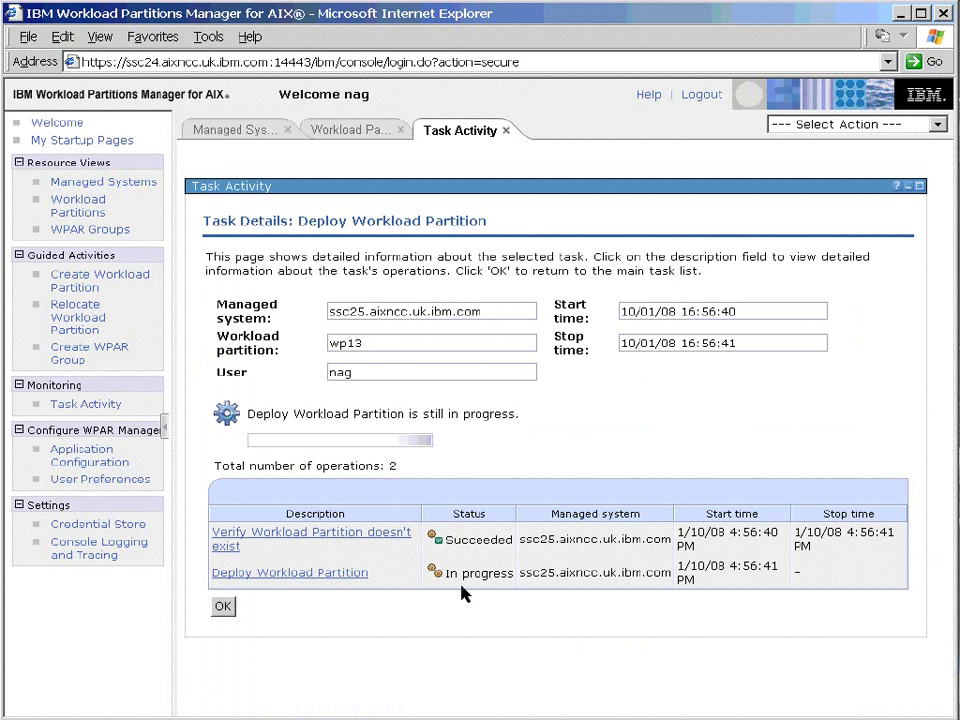
left_click(335, 575)
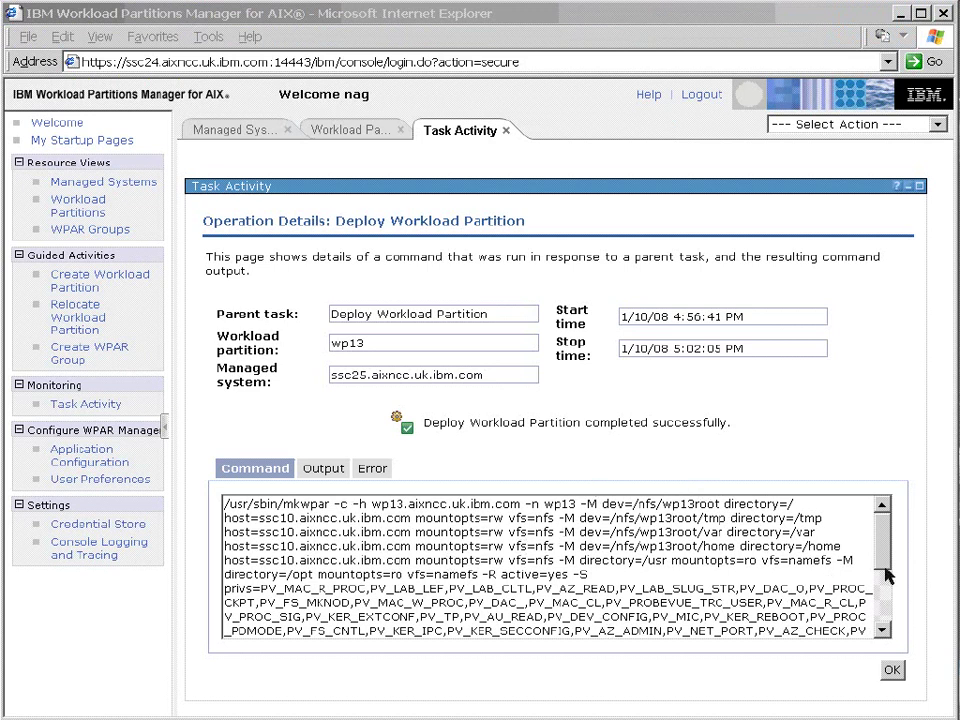
Check the wp13 host in the deploy command, its Output and empty Error log, then return to Task Details.
left_click_drag(884, 548, 940, 538)
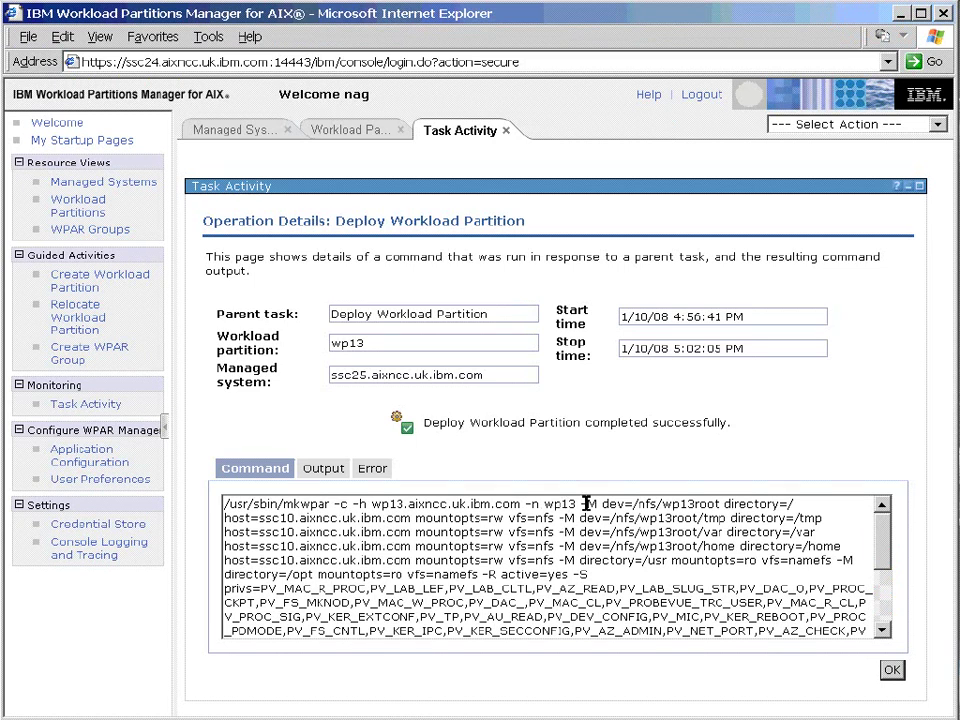
left_click_drag(374, 504, 520, 505)
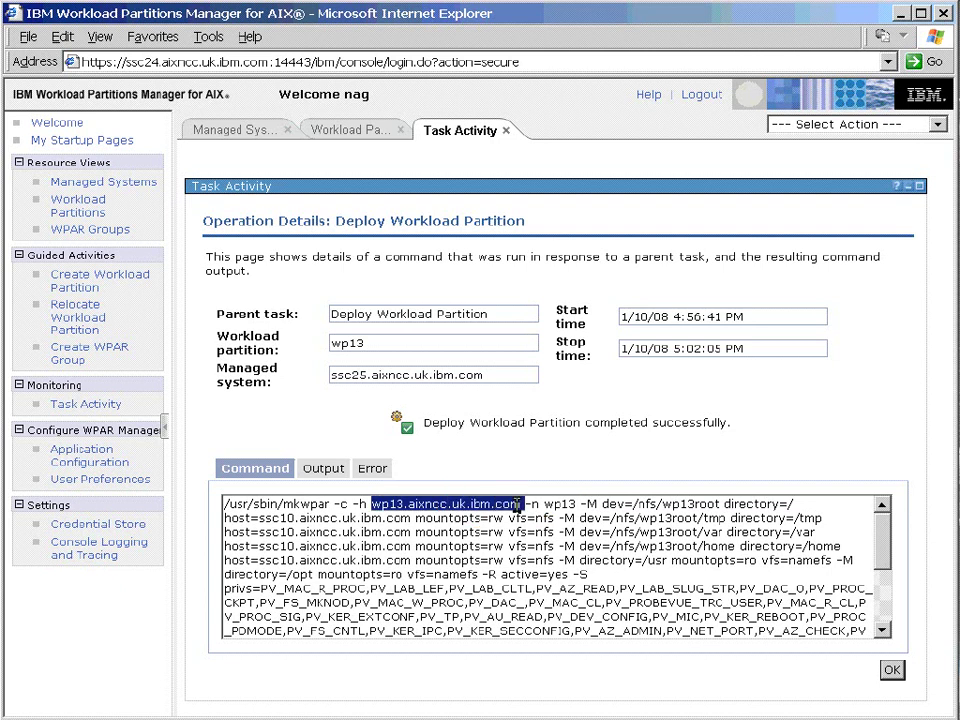
left_click(326, 470)
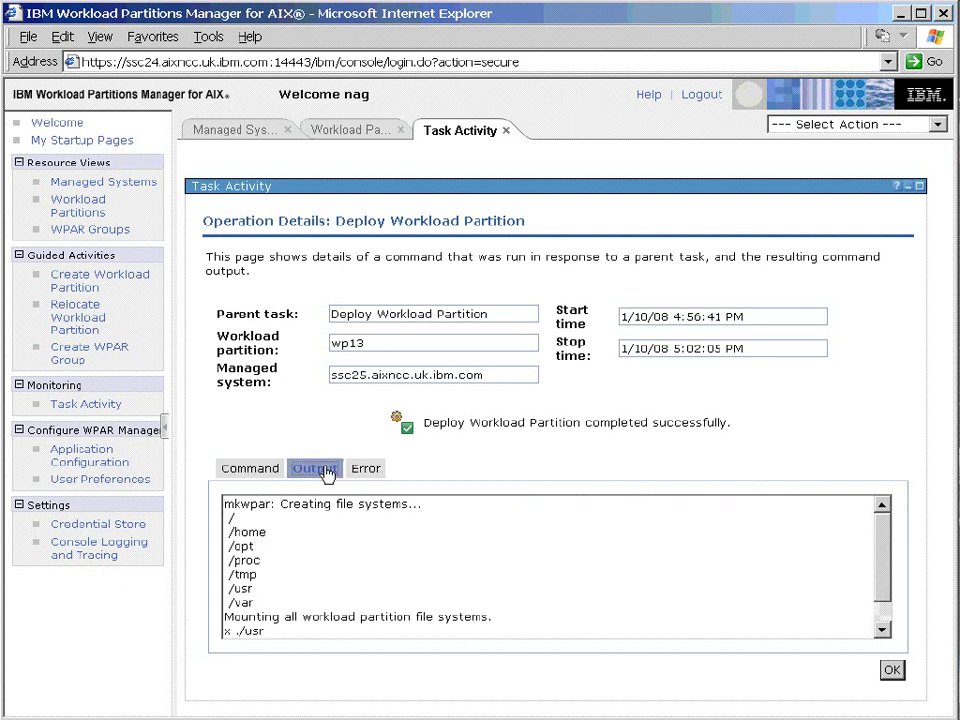
left_click_drag(886, 514, 898, 626)
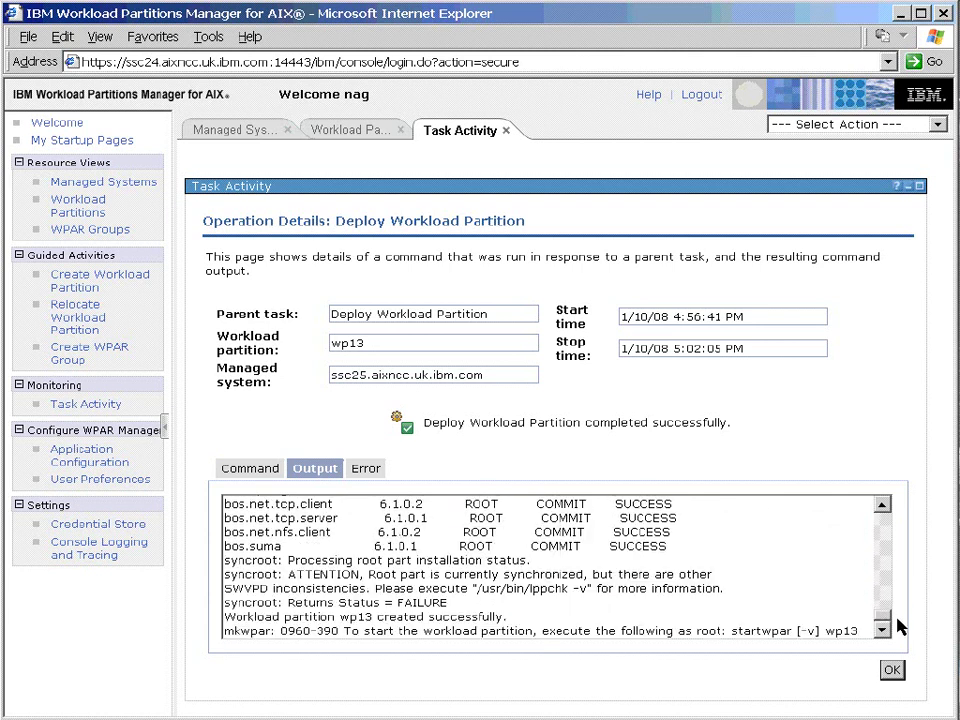
left_click(365, 468)
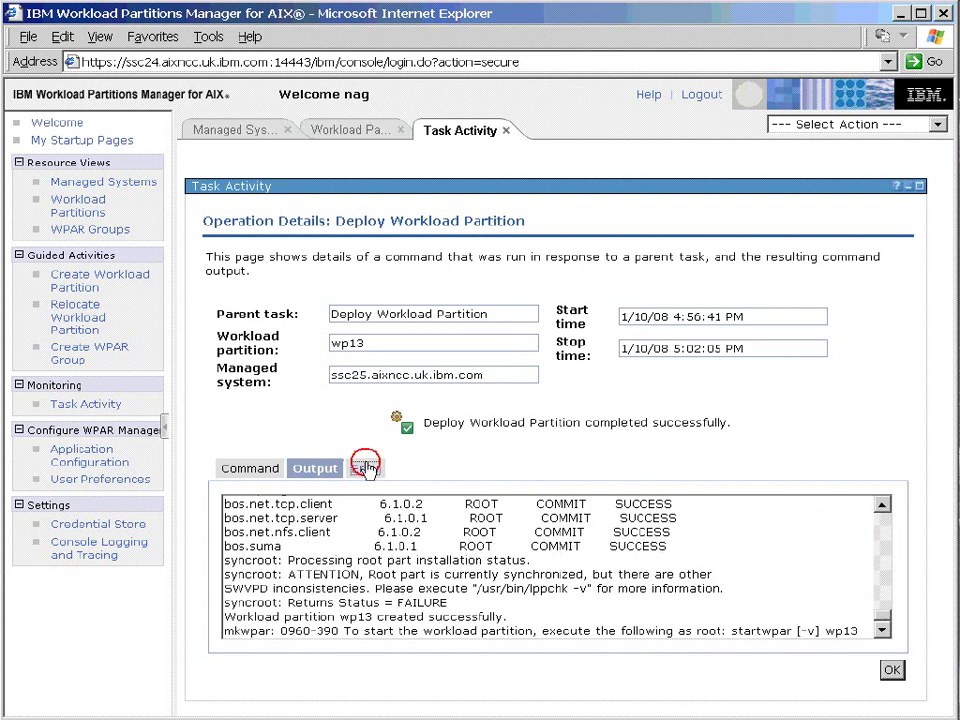
left_click(892, 670)
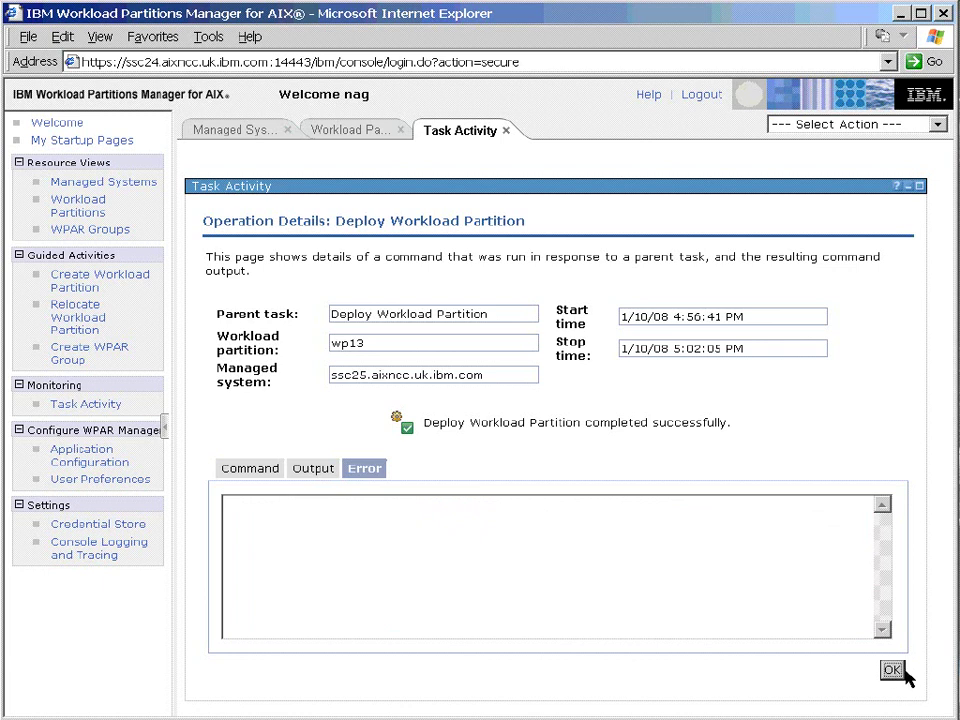
left_click(892, 670)
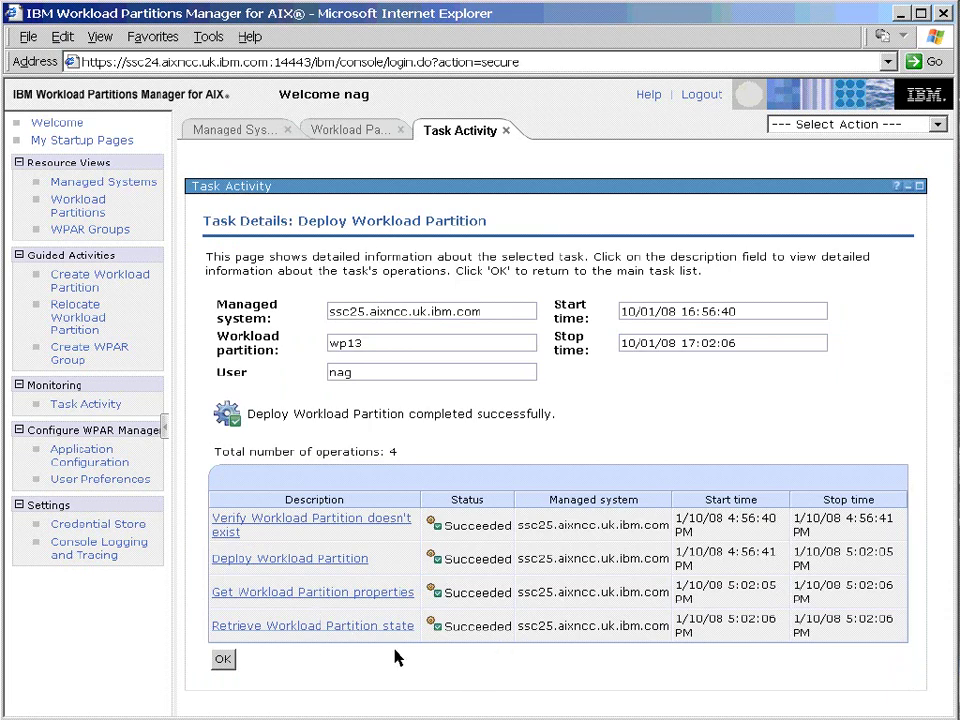
Leave Task Details and show the Workload Partitions list with wp13 on ssc25 as Defined.
left_click(222, 658)
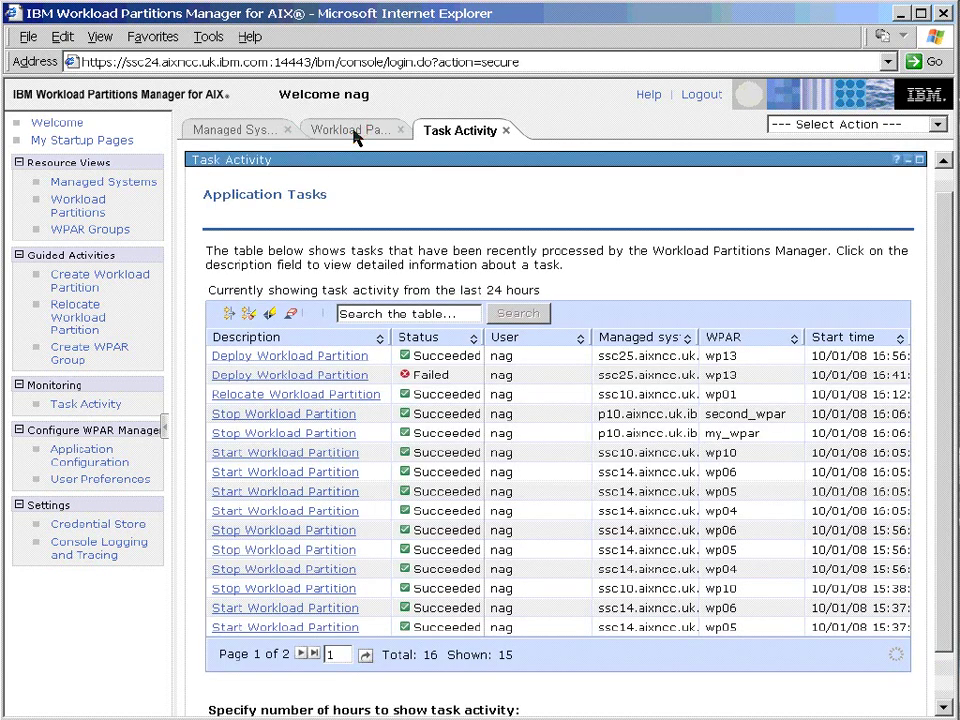
left_click(352, 131)
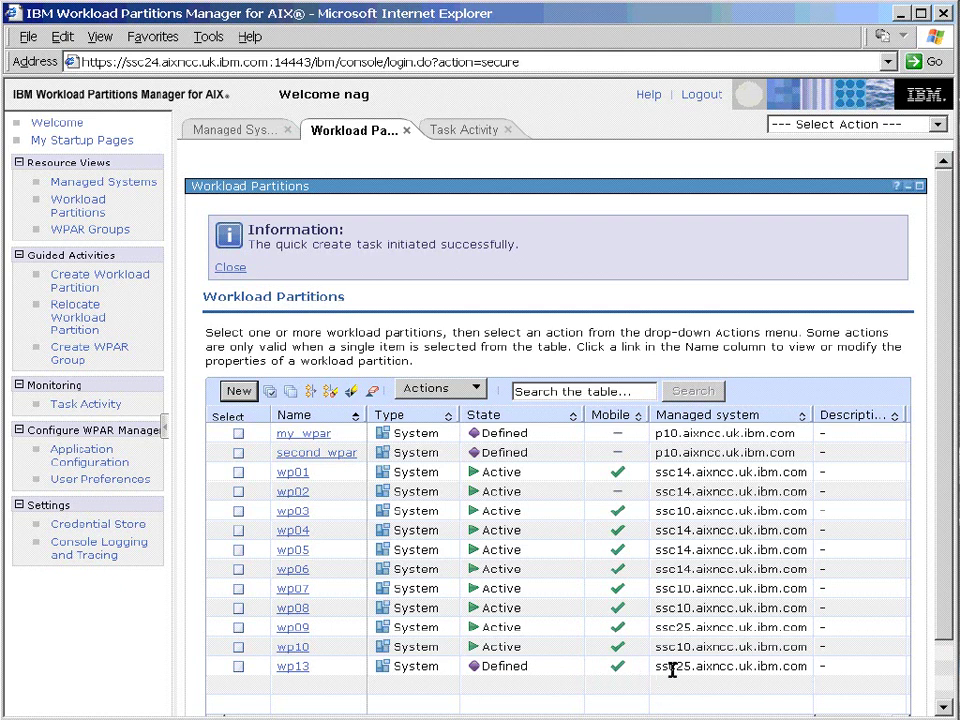
Start the selected wp13 partition through Actions > Start and confirm it.
left_click(238, 667)
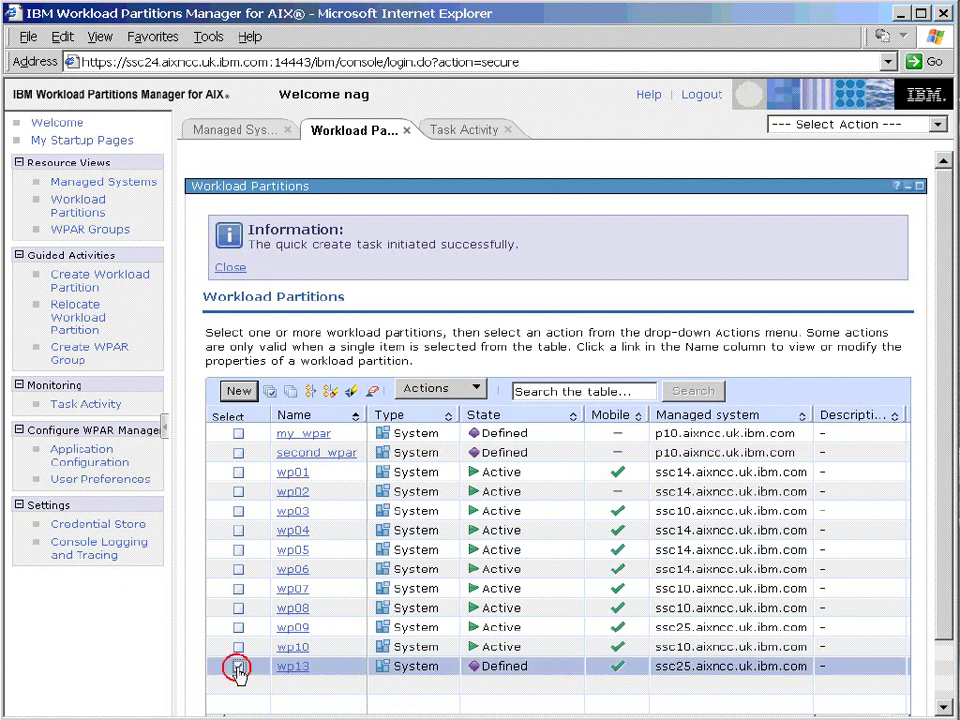
left_click(455, 390)
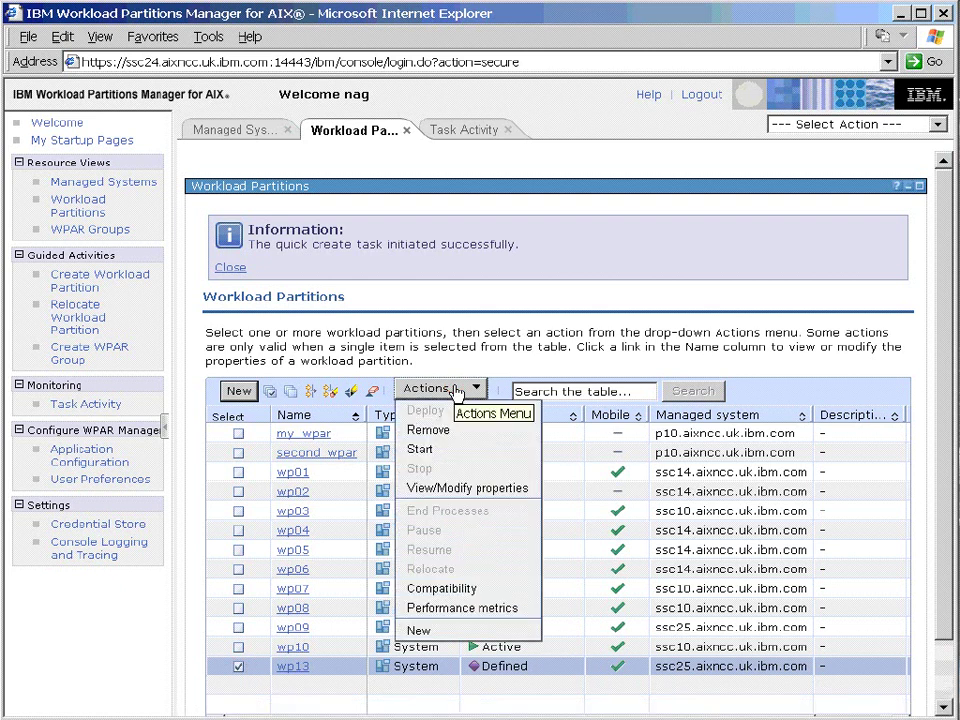
left_click(427, 449)
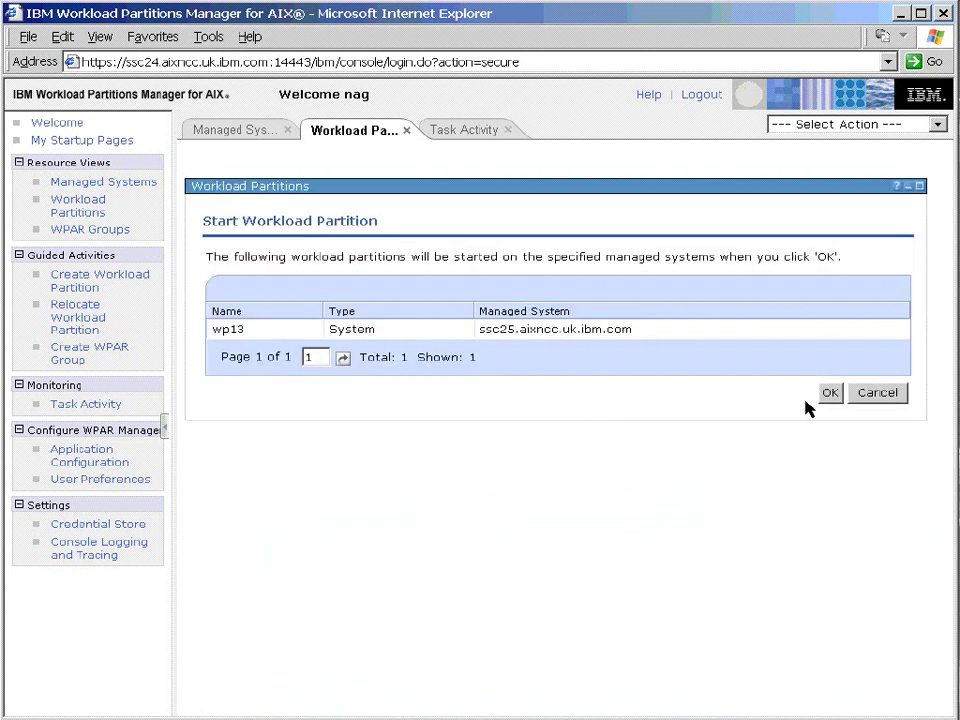
left_click(831, 395)
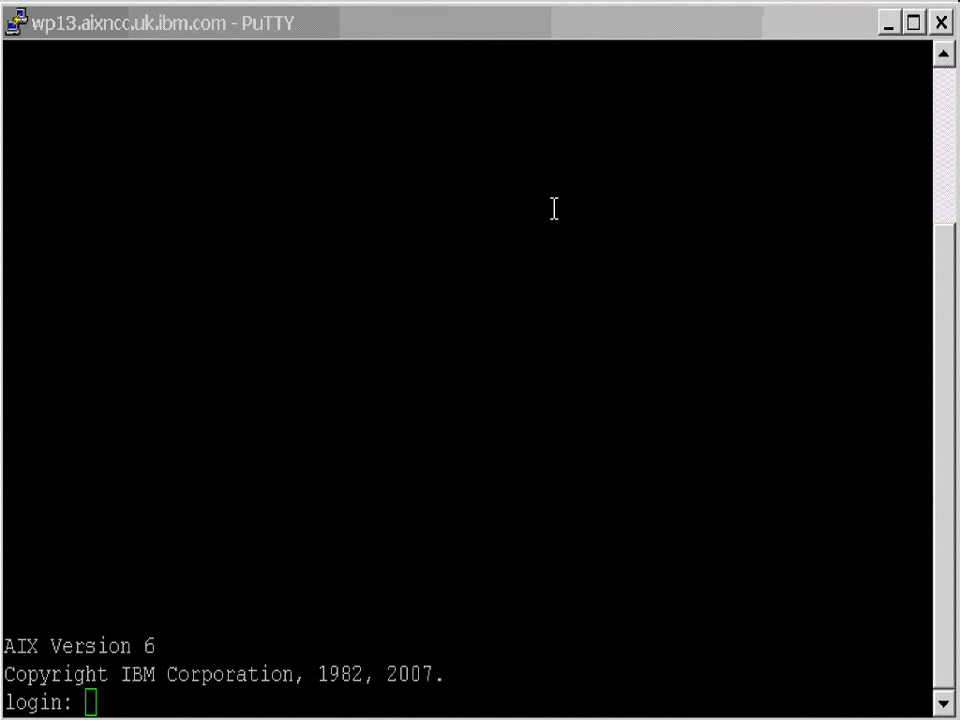
Log into wp13 as root, then run hostname and df -m.
type("root")
key("Return")
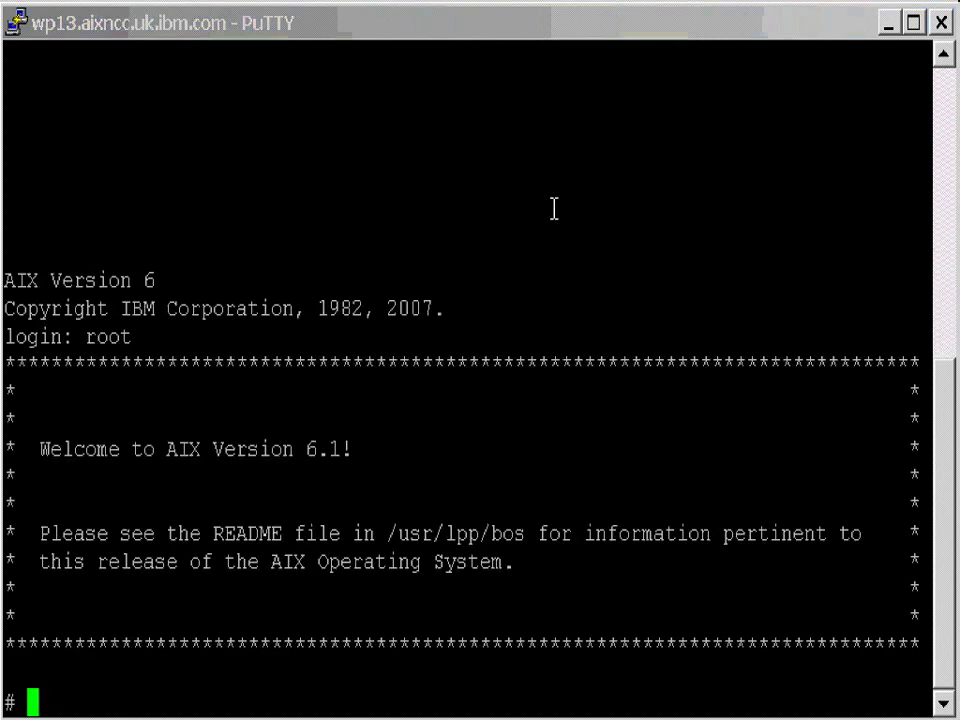
type("hostname")
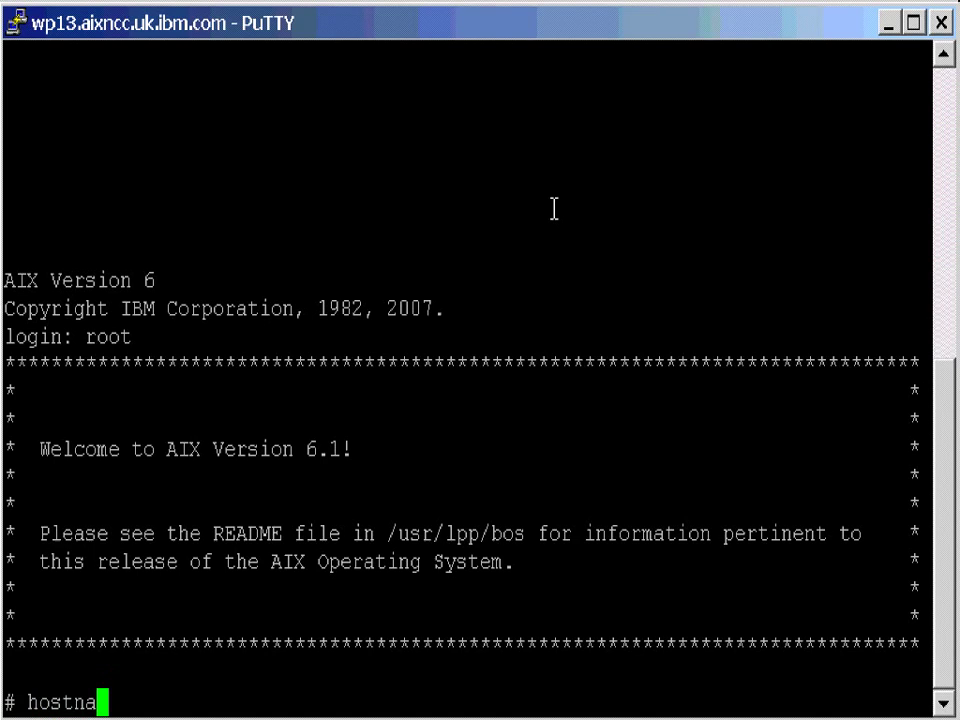
key("Return")
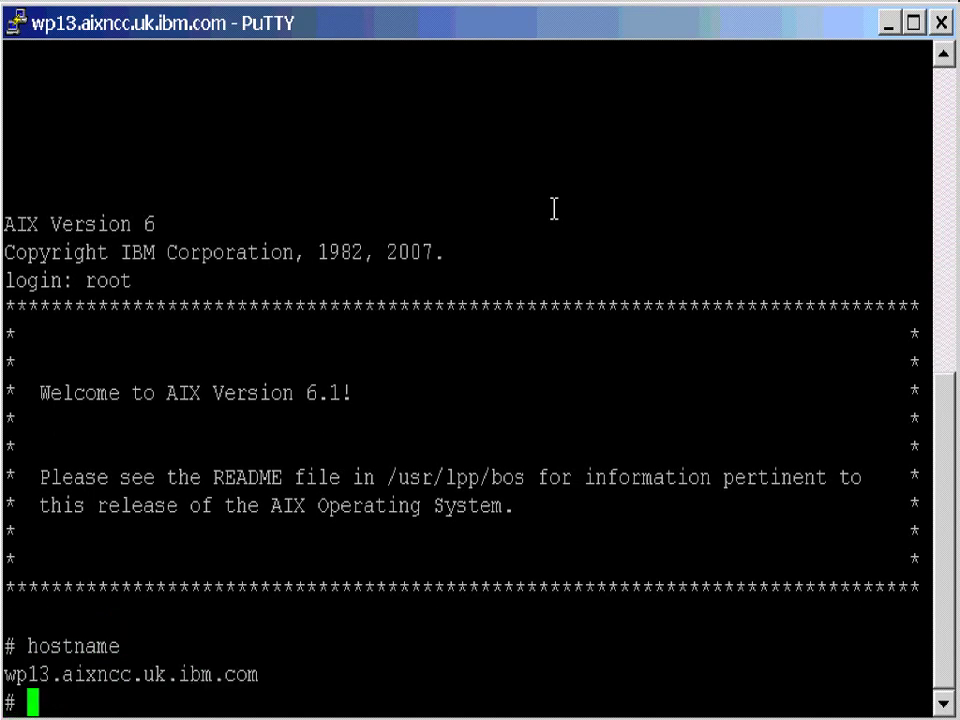
type("df -m")
key("Return")
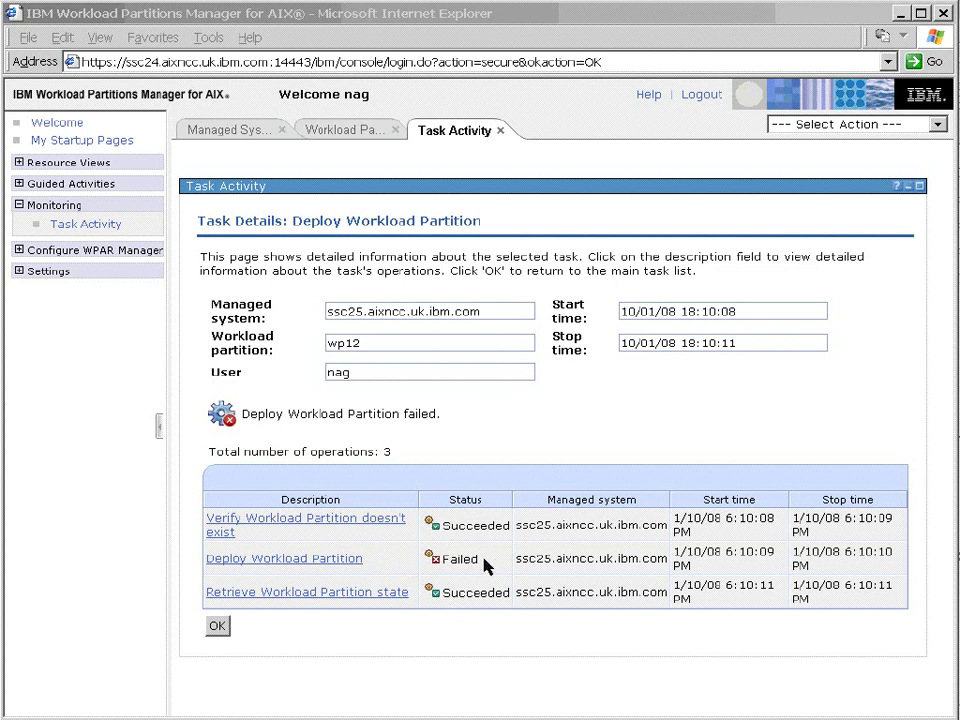
Open wp13's failed deploy operation, highlight -M dev=/nfs12root, and view its Output and Error tabs.
left_click(320, 560)
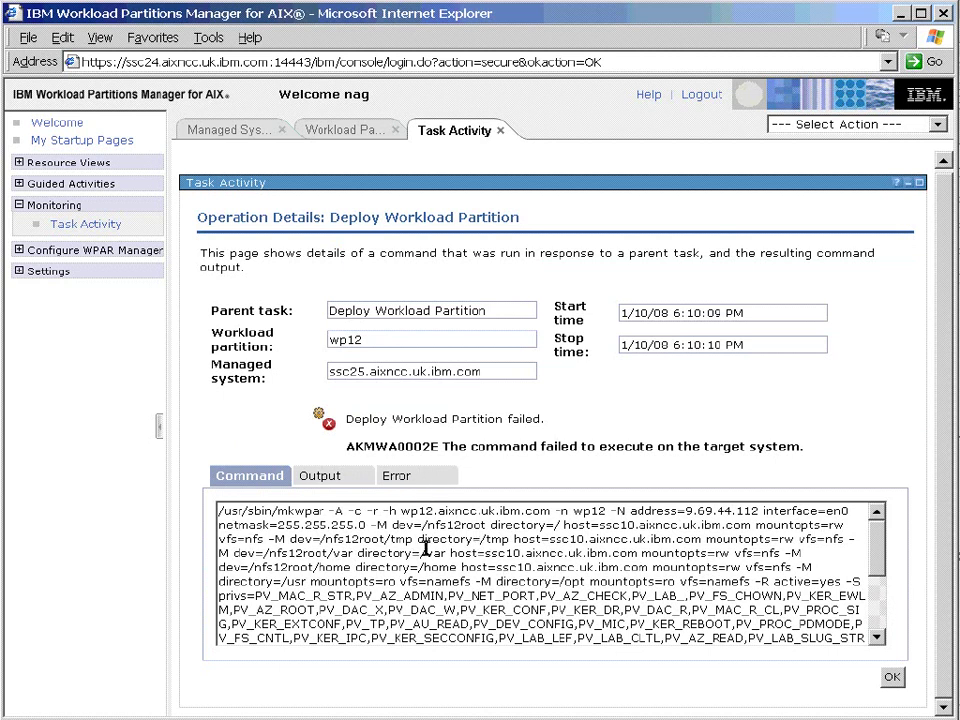
left_click_drag(370, 524, 489, 524)
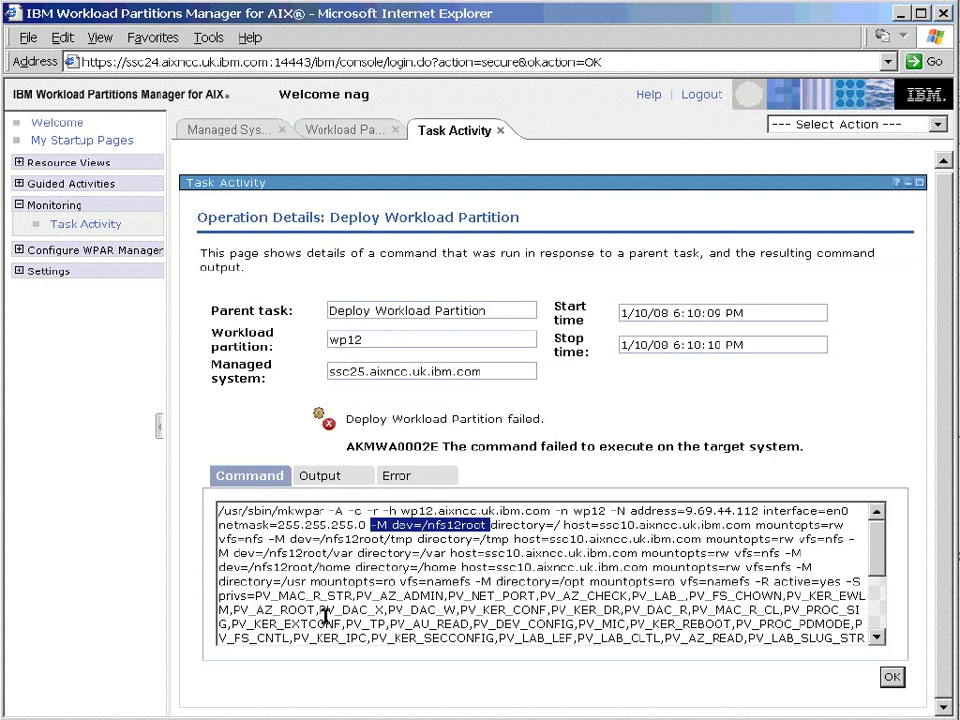
left_click(329, 477)
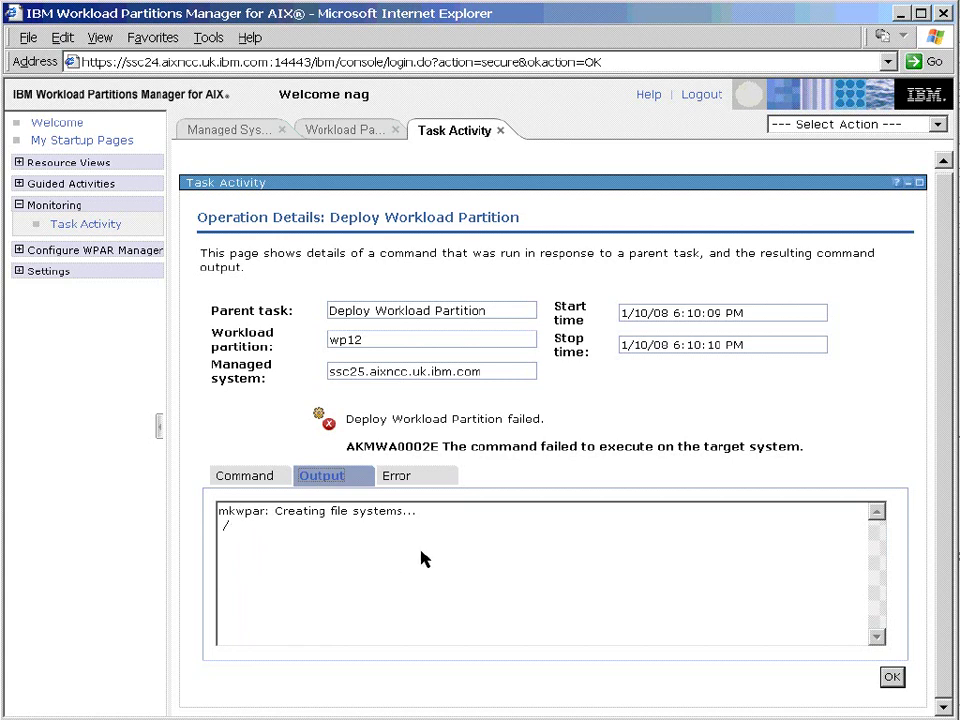
left_click(395, 476)
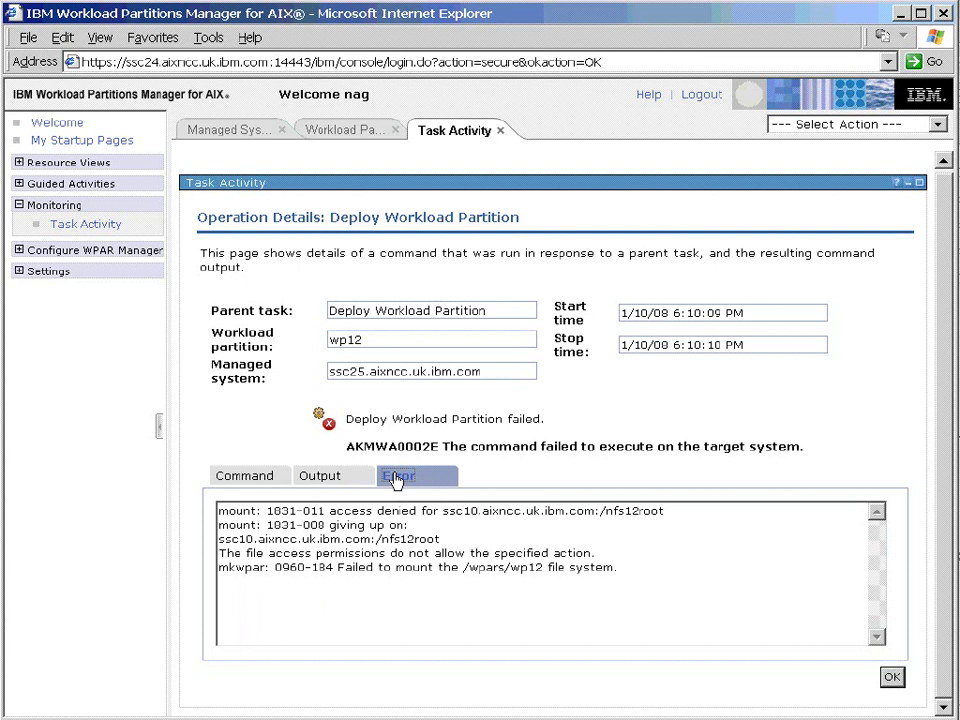